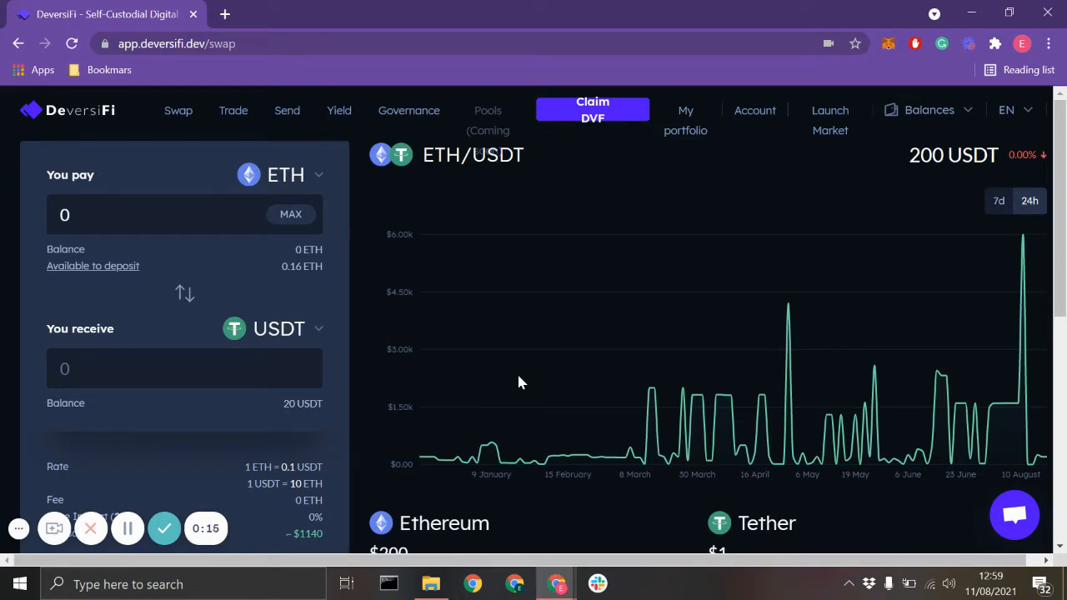
Open the Governance section and go to The Big Stuff page
click(425, 117)
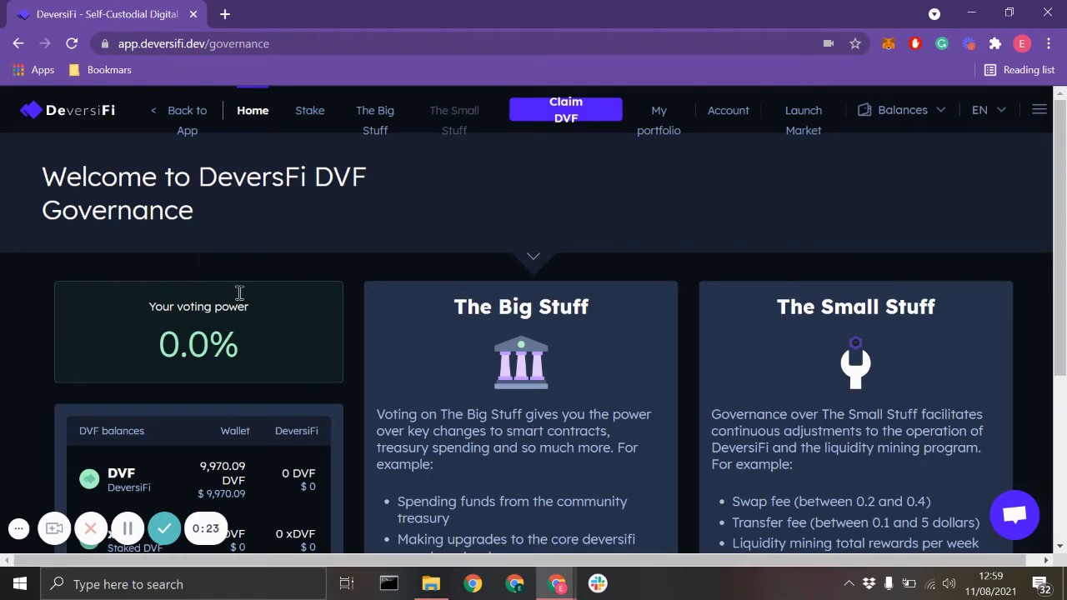
scroll(614, 373, down, 2)
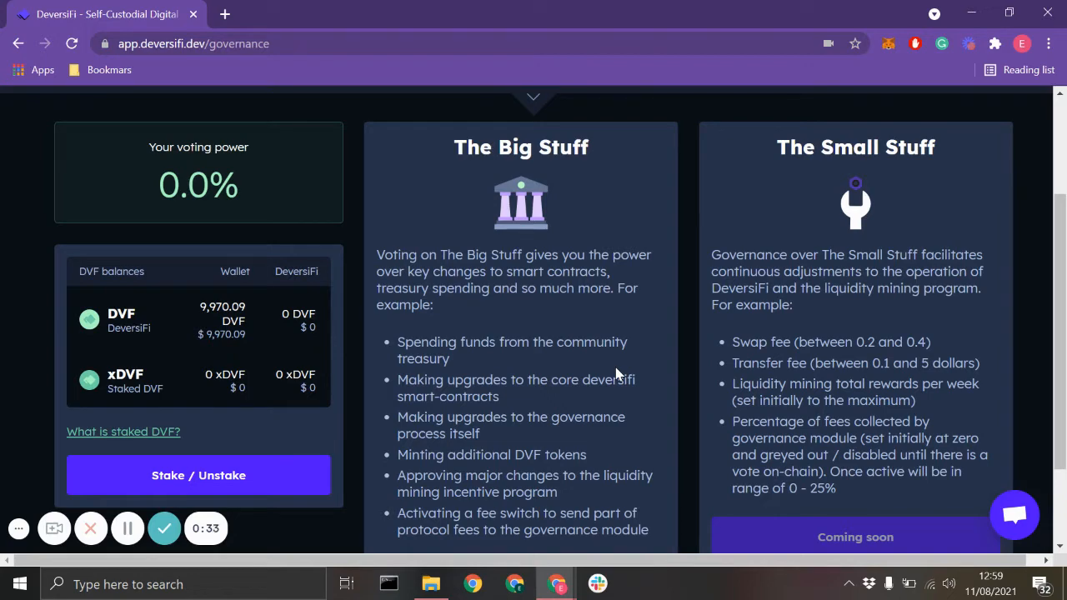
scroll(825, 307, down, 1)
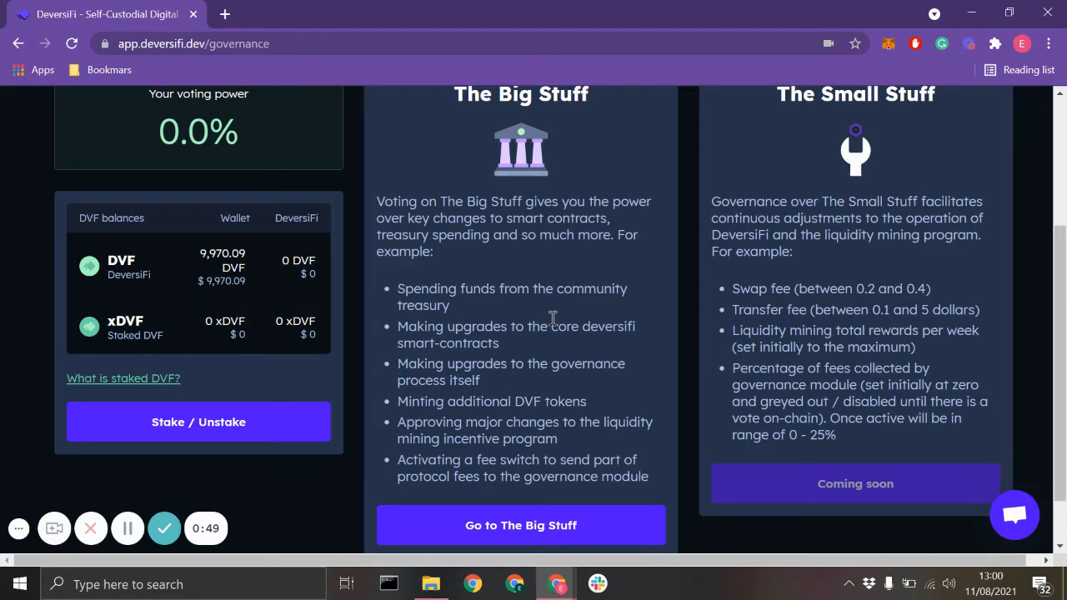
scroll(552, 318, down, 1)
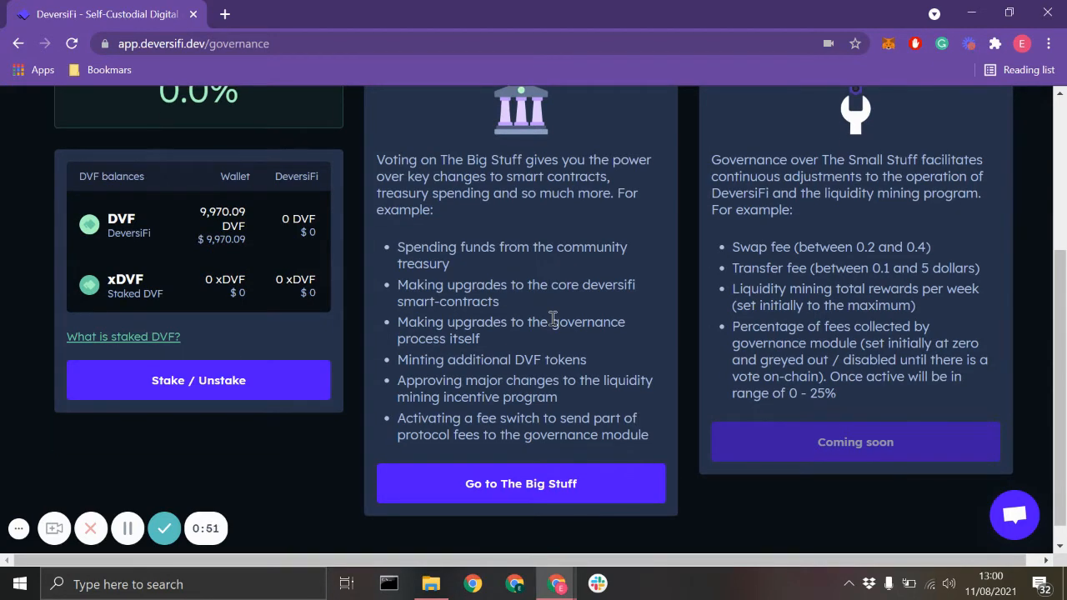
click(537, 490)
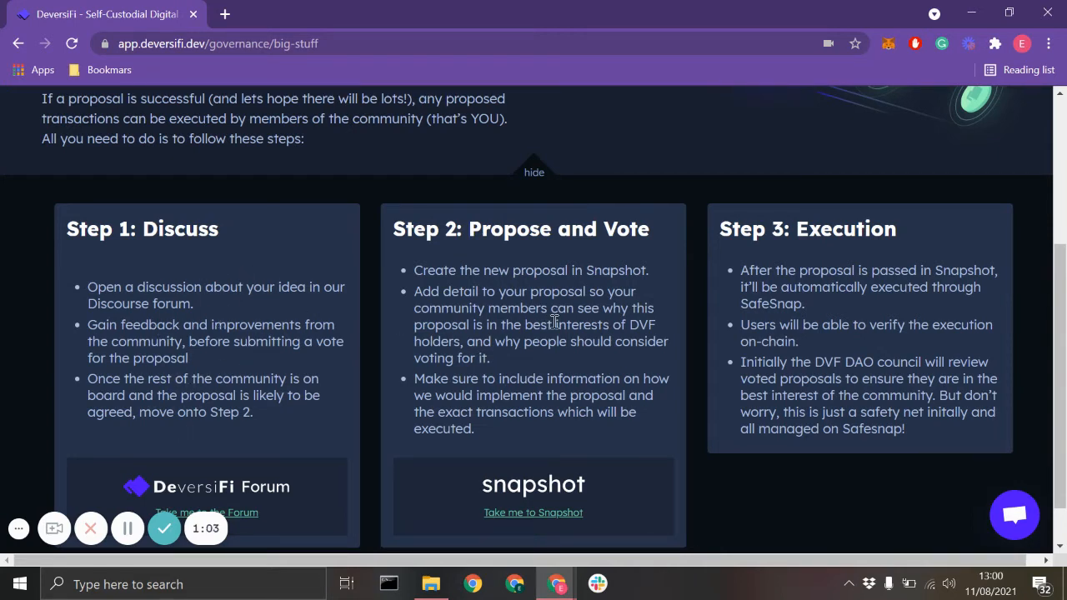
Open DeversiFi's Snapshot space from the Propose and Vote step and start a new proposal
scroll(553, 323, down, 1)
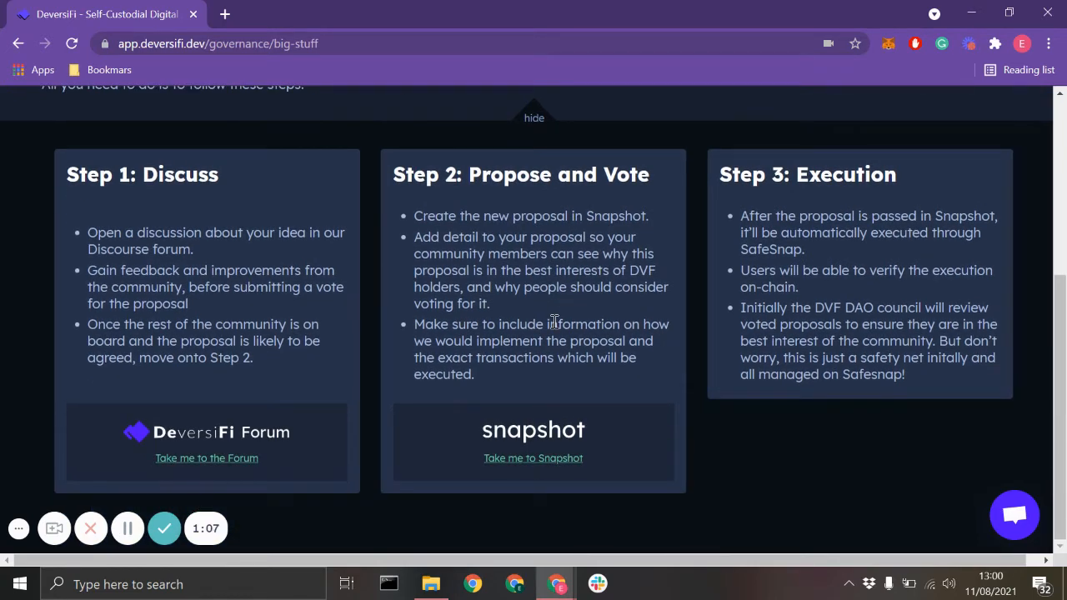
click(548, 460)
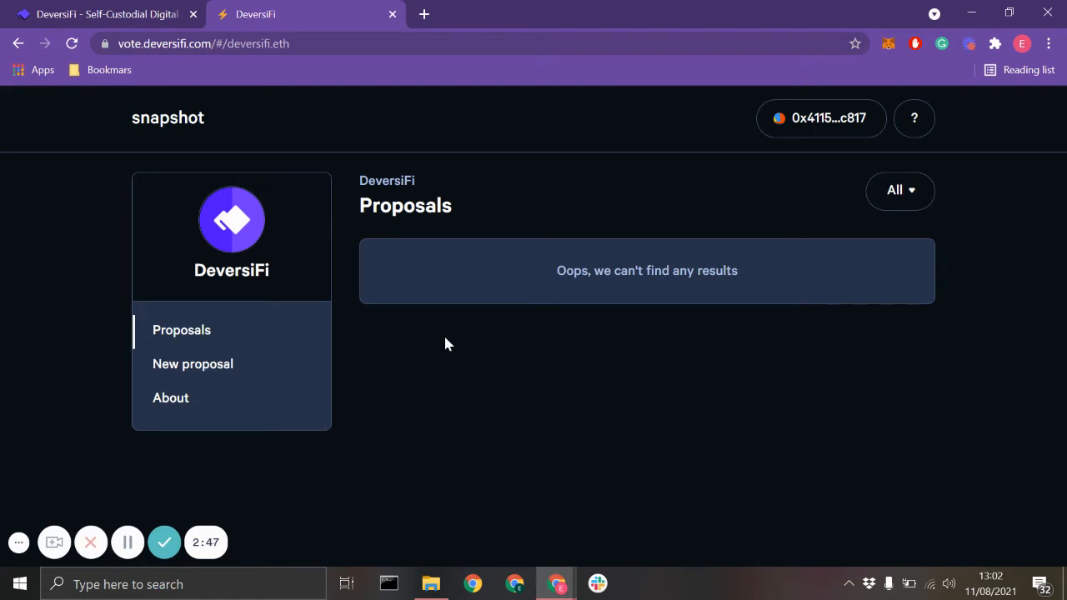
click(214, 368)
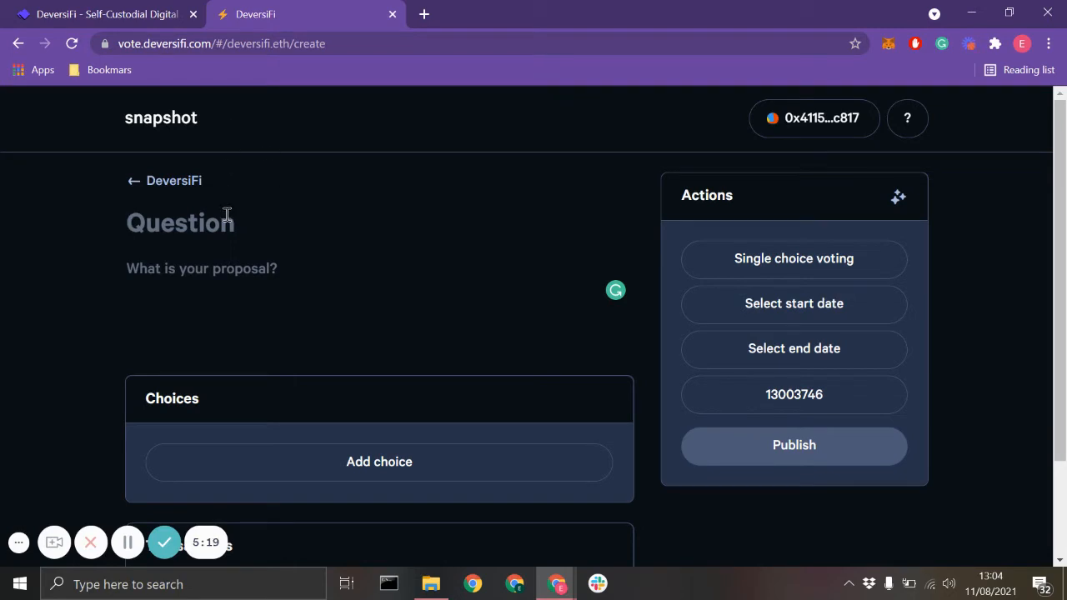
Enter "Vote to create and fund a community building subDAO" as the proposal's question
text(Vo)
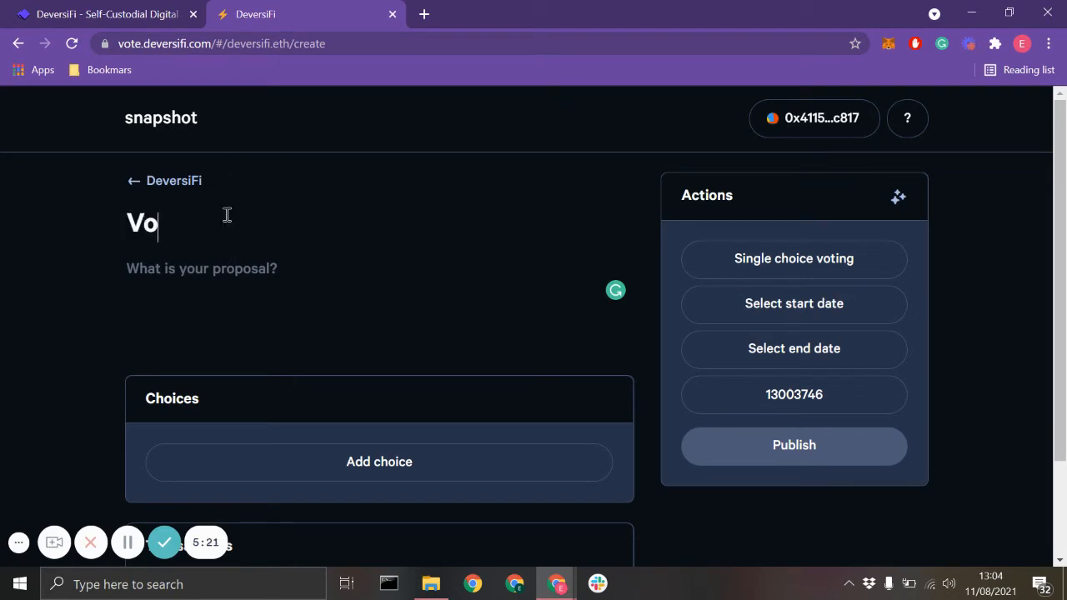
text(te to creat)
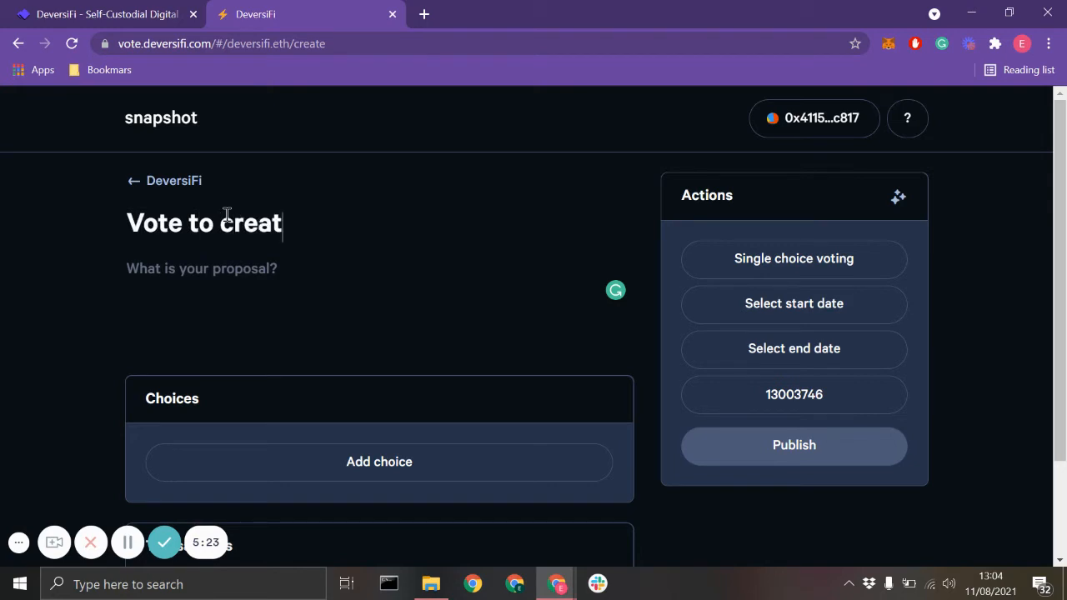
text(e and fund a )
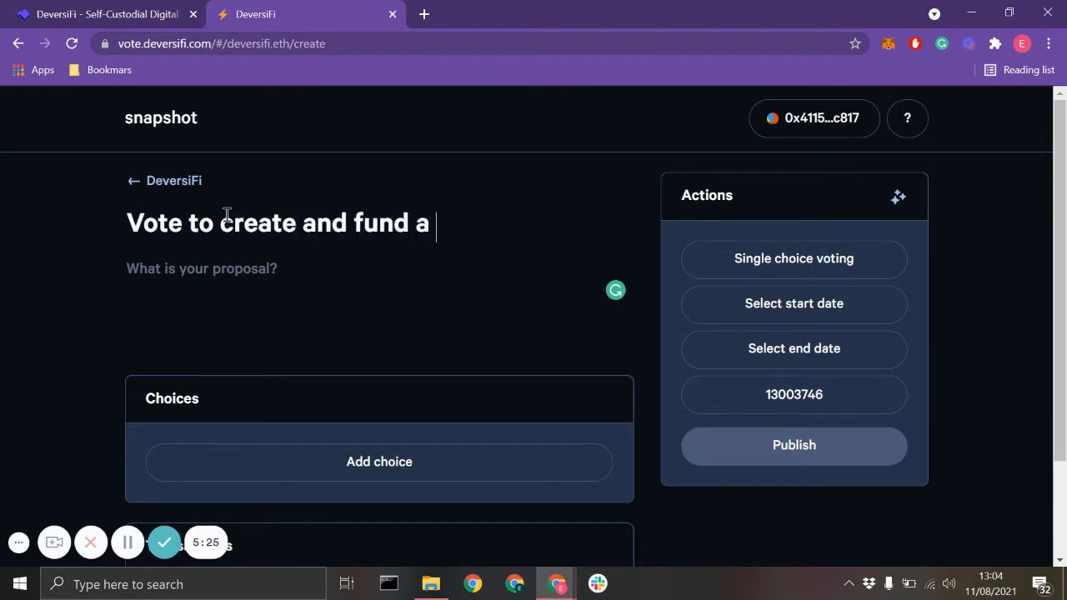
text(com)
key(BackSpace)
text(ommunity )
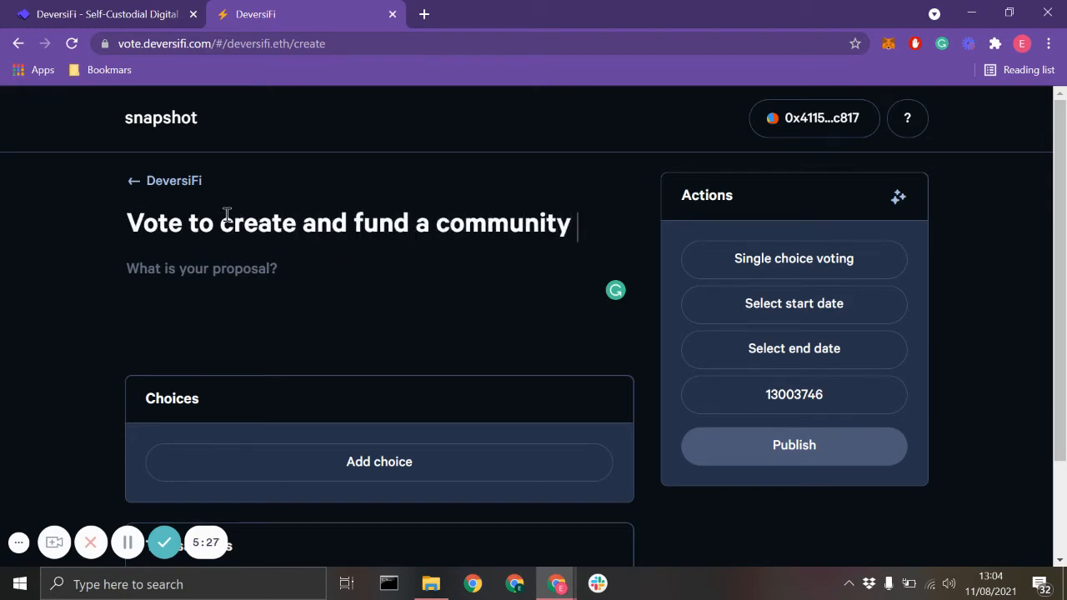
text(building )
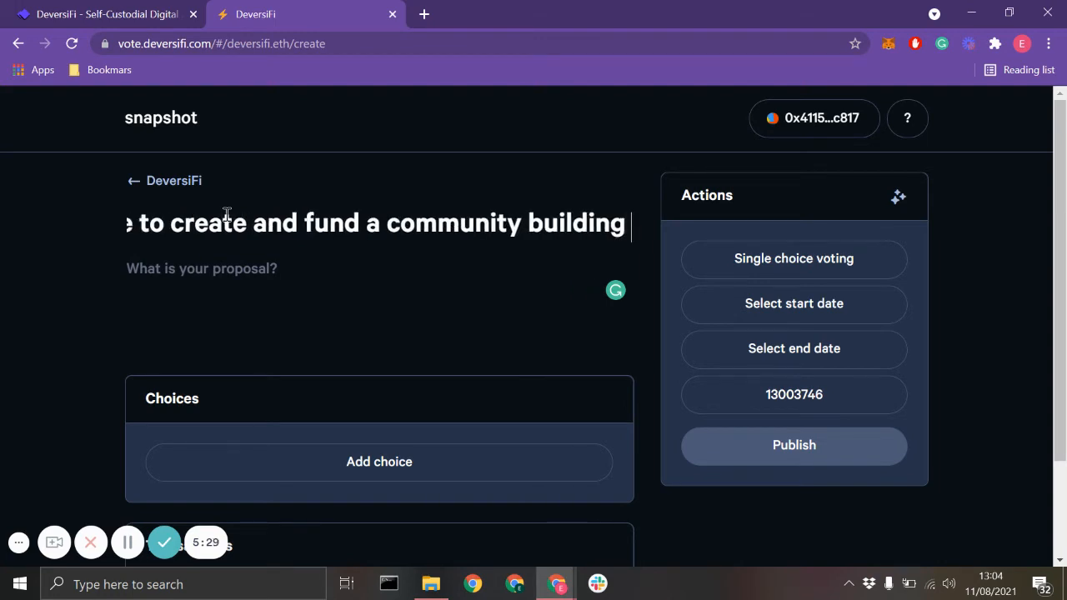
text(subDAO)
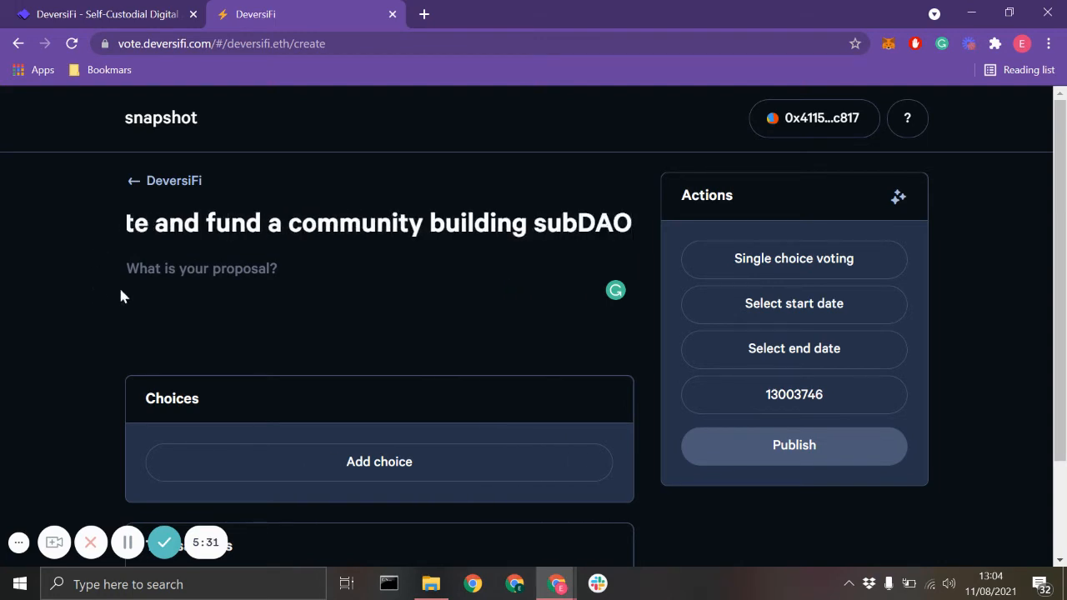
Fill in the proposal description with "General description that is very much in depth!"
click(235, 258)
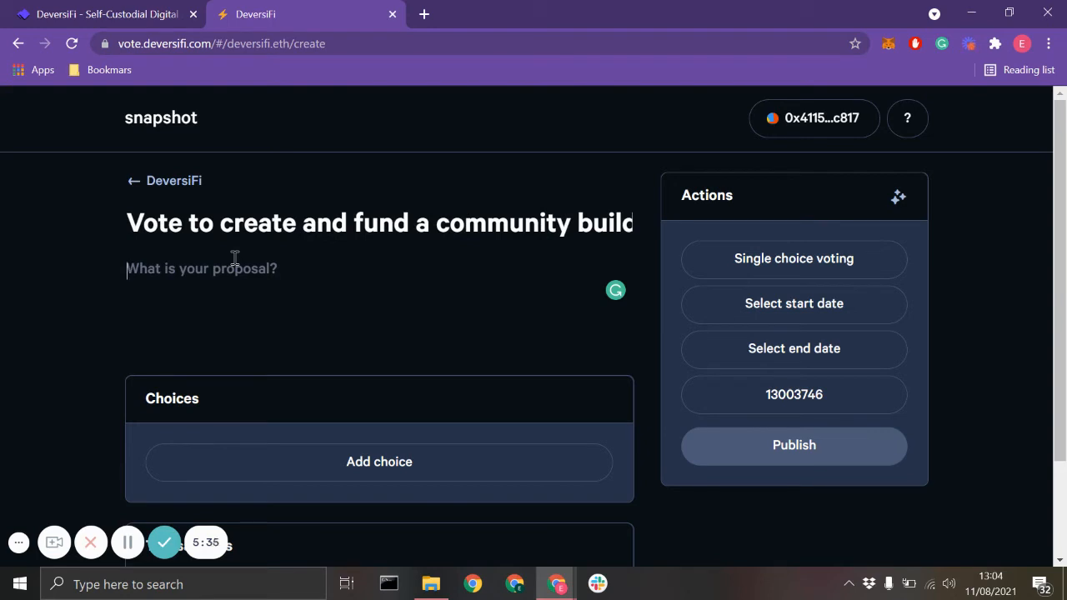
text(General )
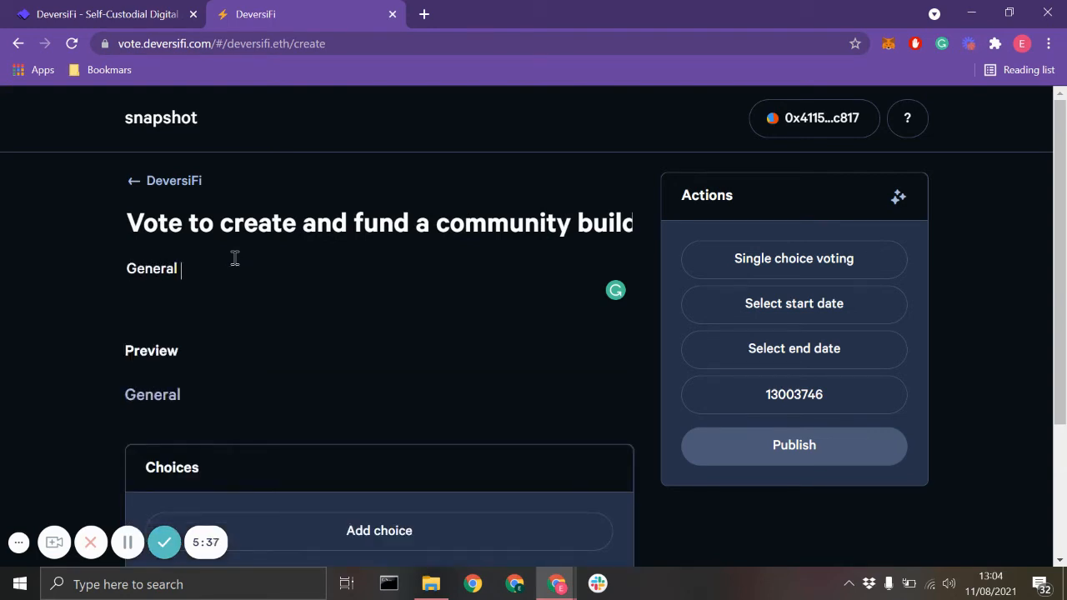
text(descrp)
key(BackSpace)
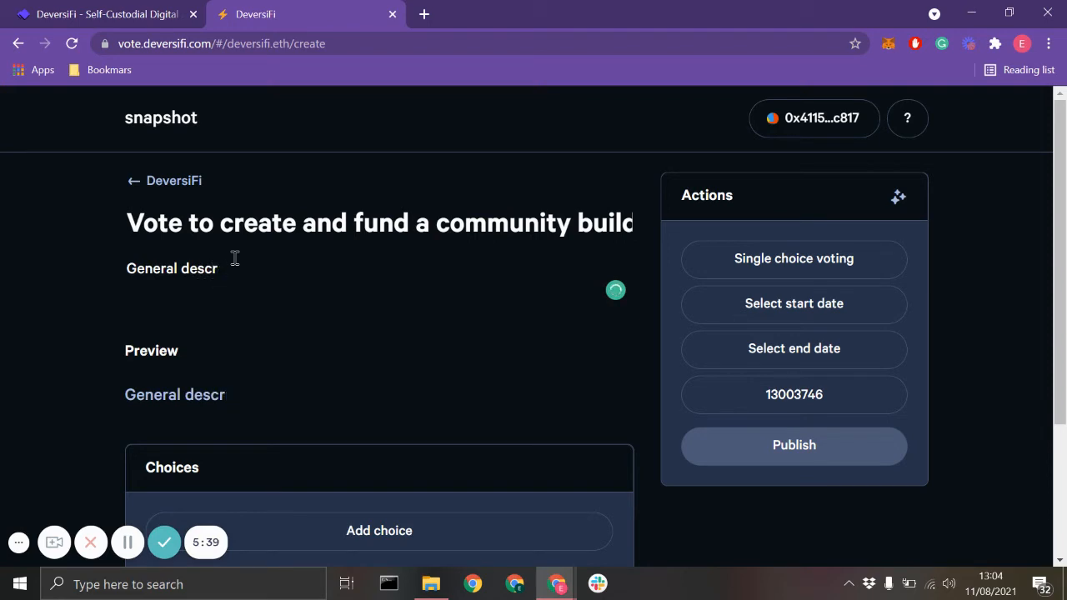
text(iption that is very m)
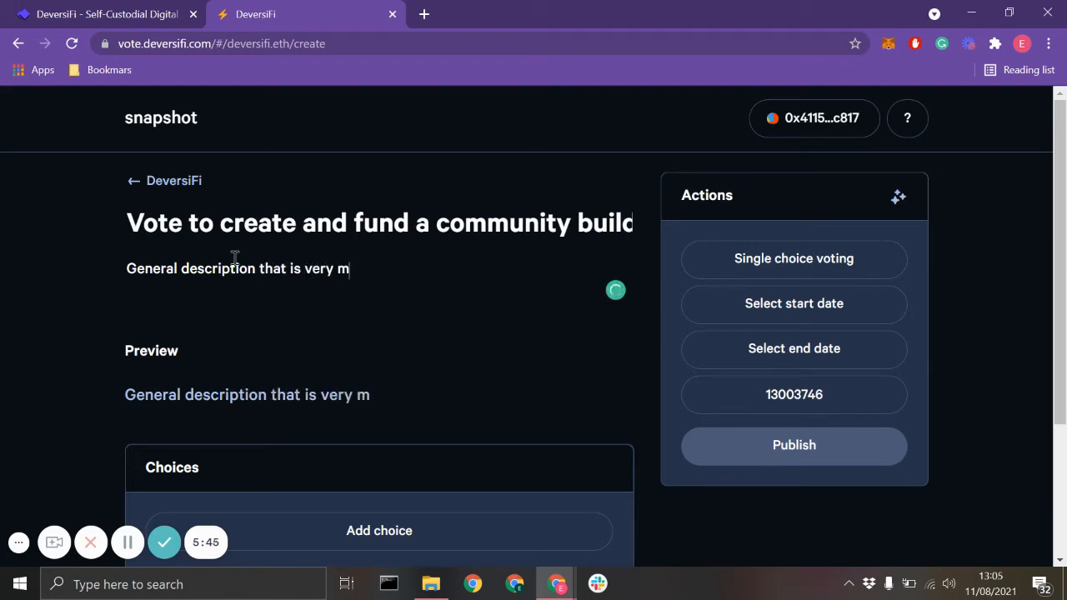
text(uch in dept)
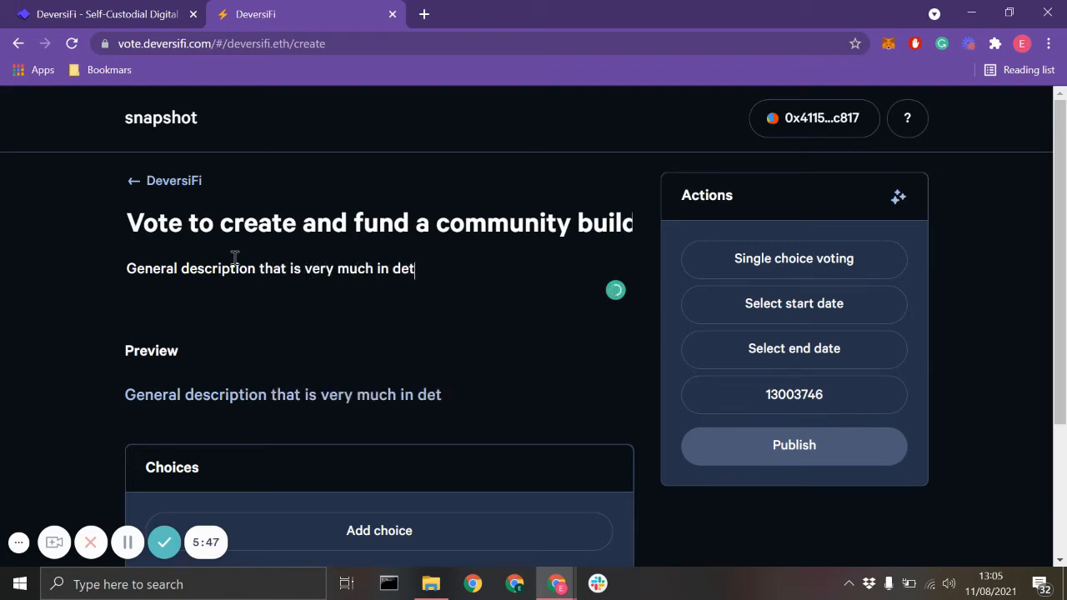
key(BackSpace)
text(pth!)
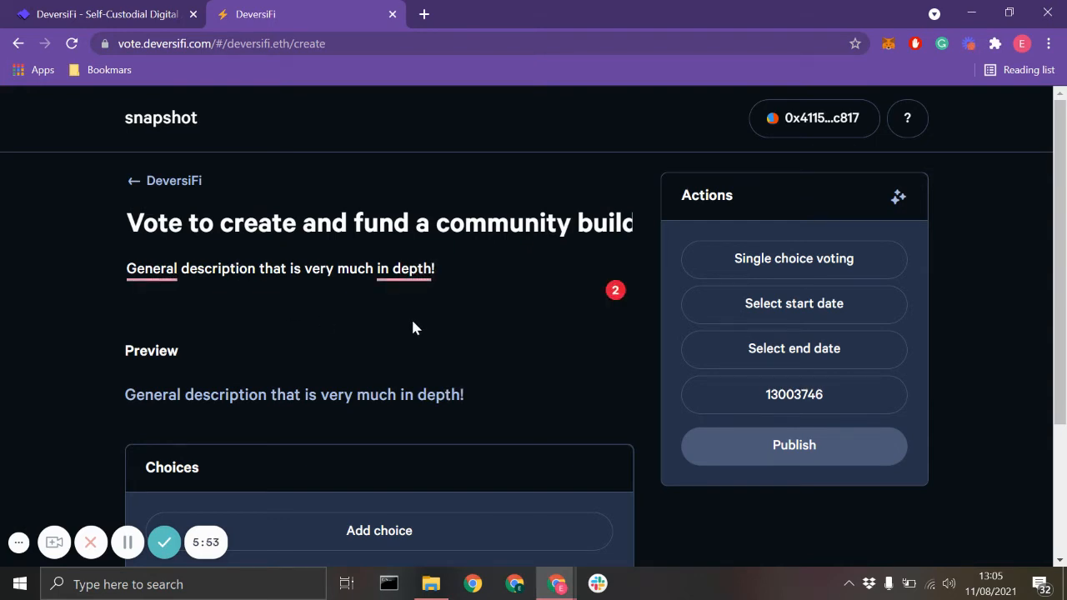
Examine the voting systems available for the proposal, from single choice to ranked choice voting, and close the selection
scroll(413, 325, down, 1)
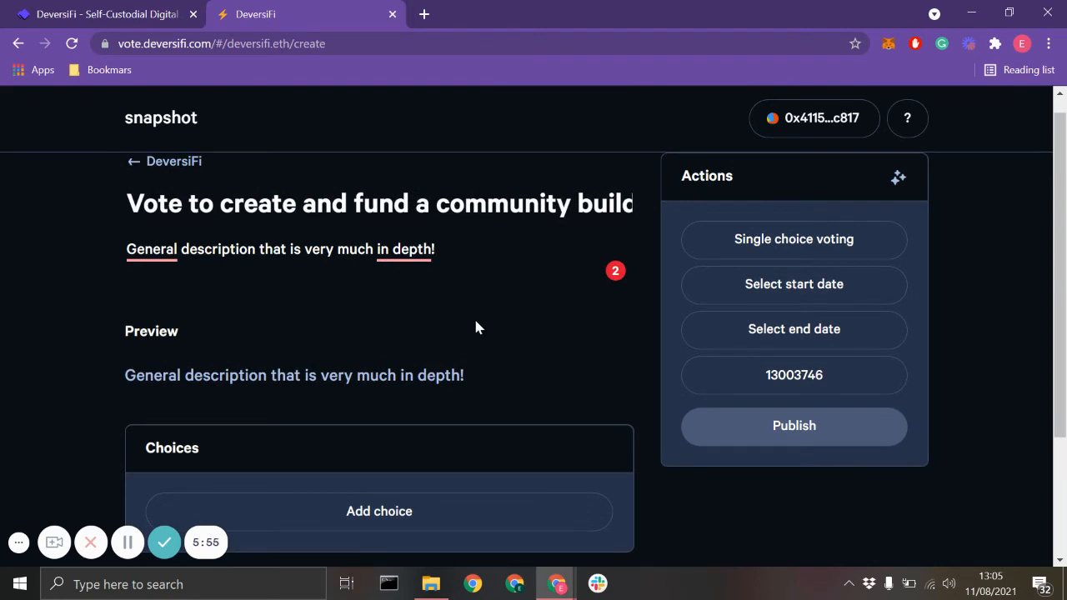
click(761, 241)
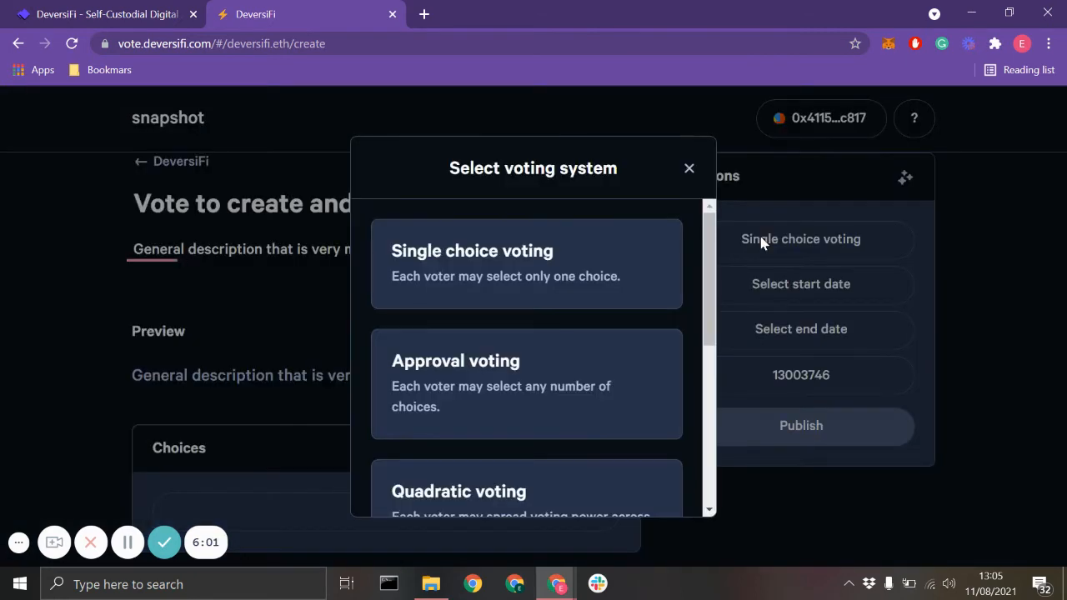
scroll(534, 380, down, 2)
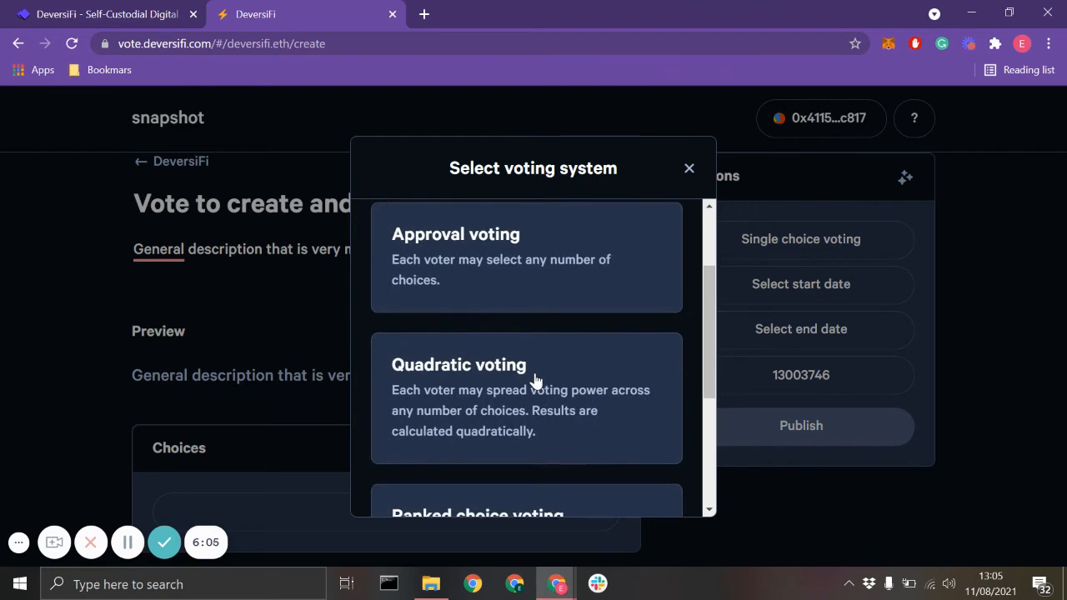
scroll(534, 380, down, 1)
scroll(535, 380, up, 3)
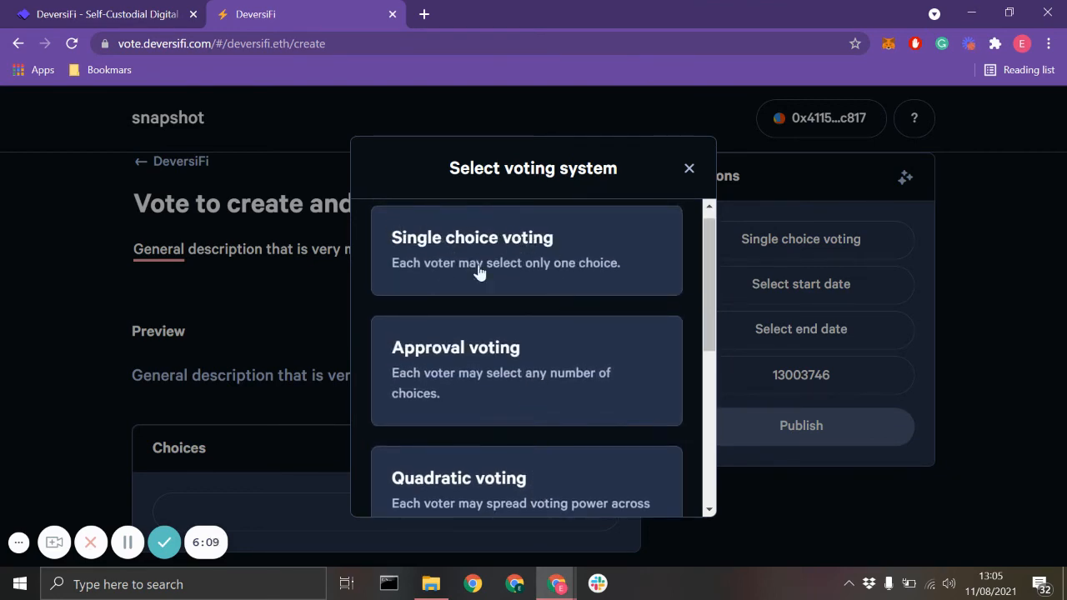
click(291, 272)
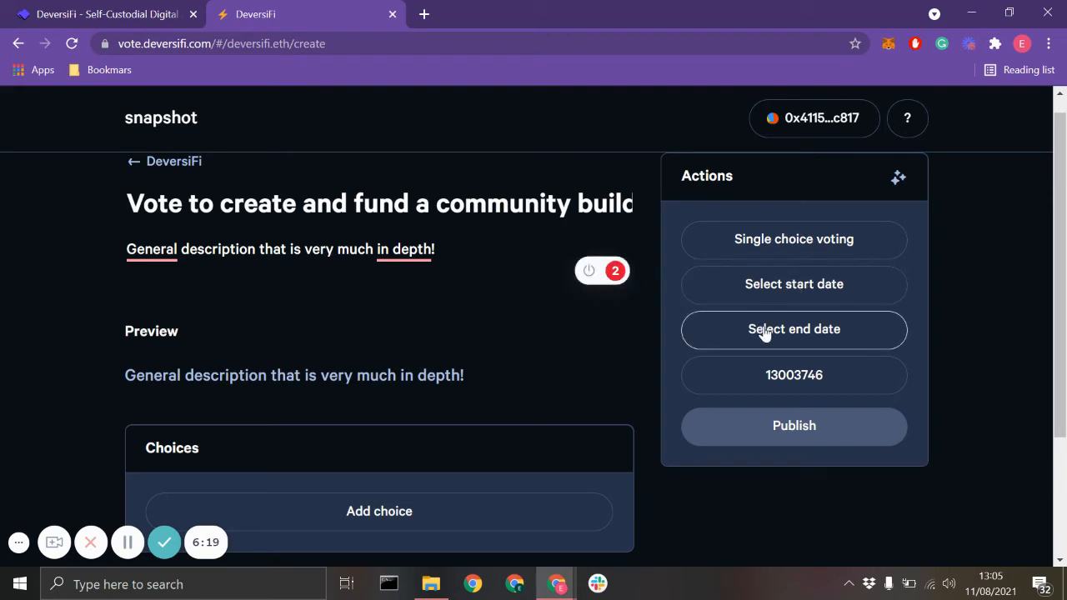
Add two voting choices to the proposal, "Yes" and "No"
scroll(567, 334, down, 1)
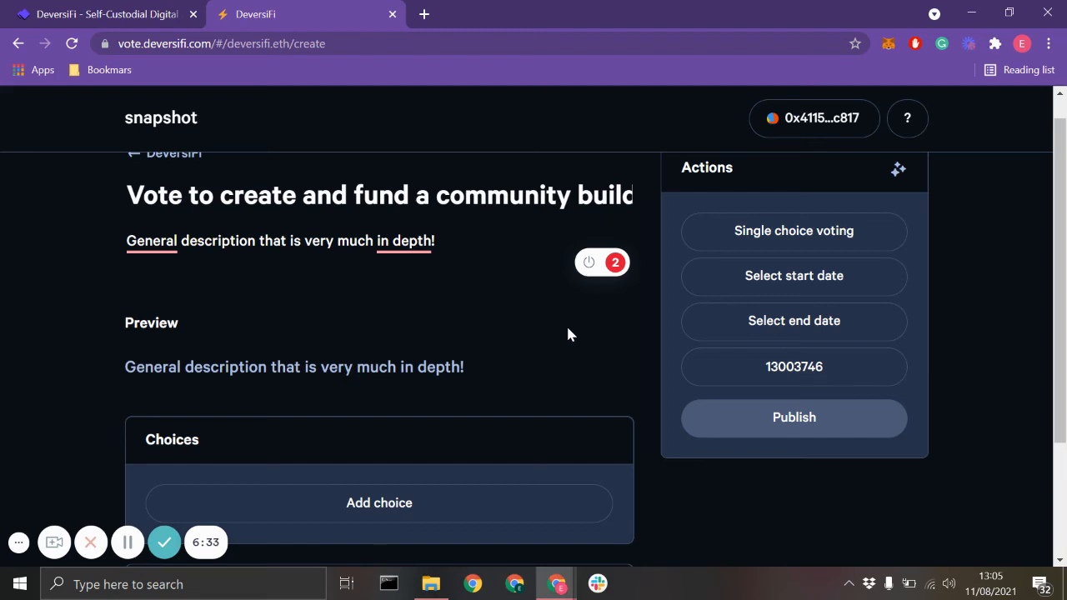
scroll(566, 334, down, 2)
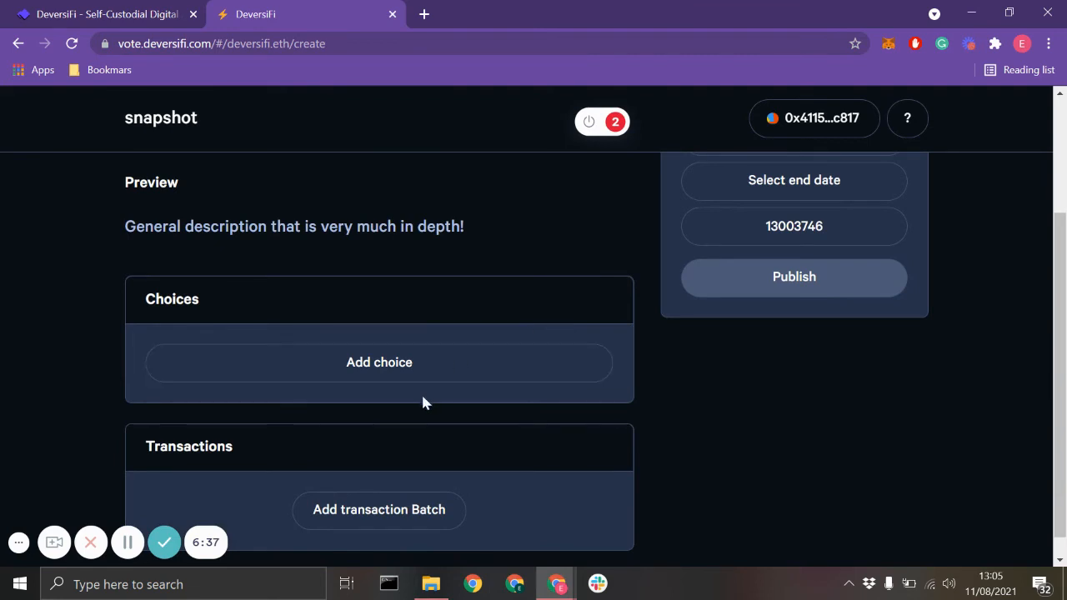
click(393, 376)
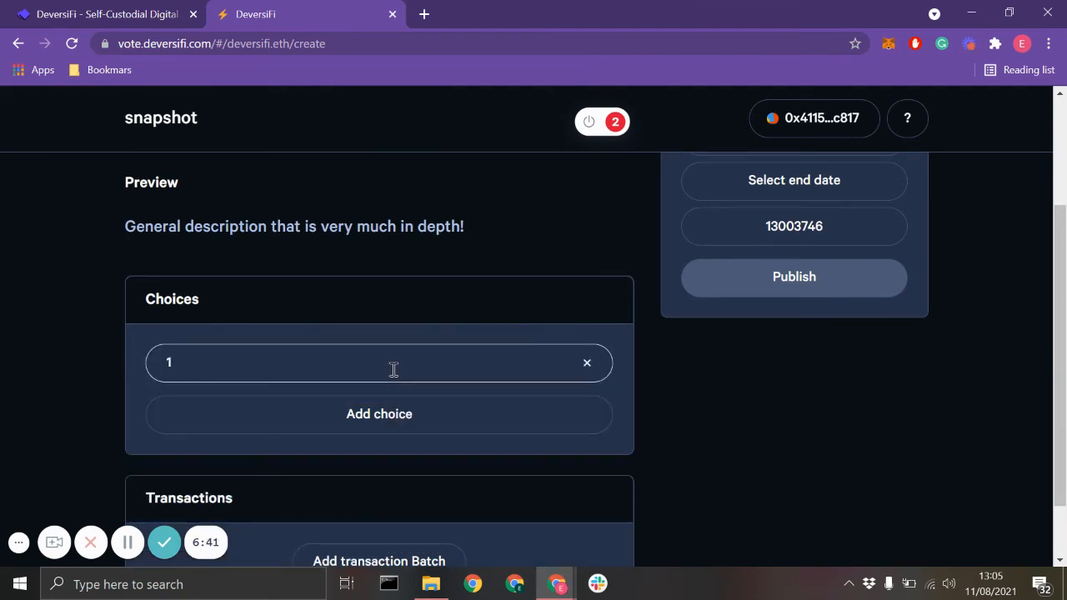
text(Yes)
click(406, 413)
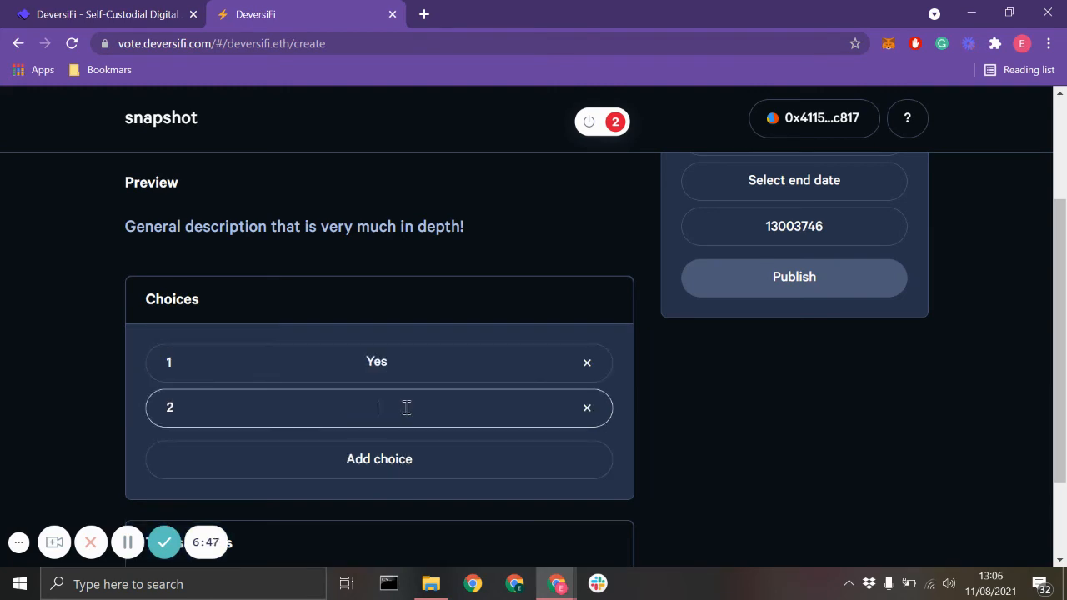
text(No)
scroll(497, 425, down, 2)
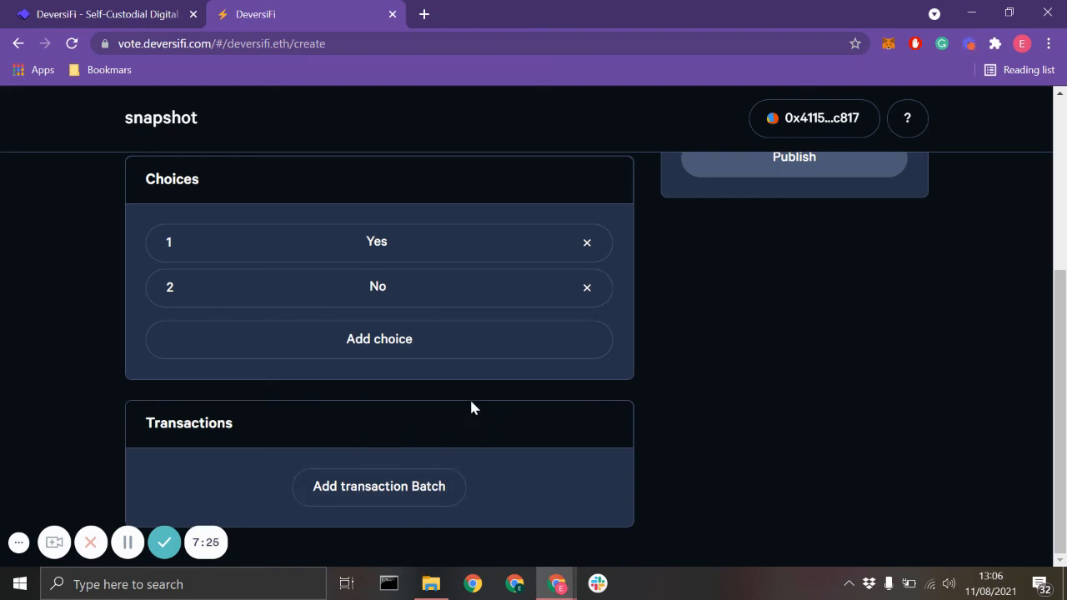
scroll(470, 407, up, 2)
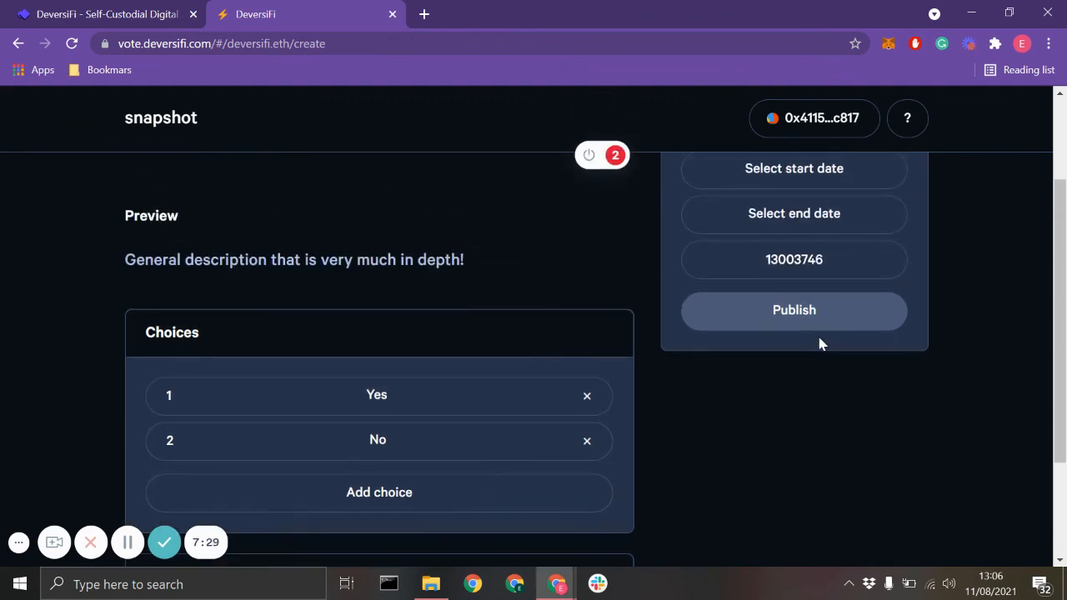
scroll(569, 302, up, 1)
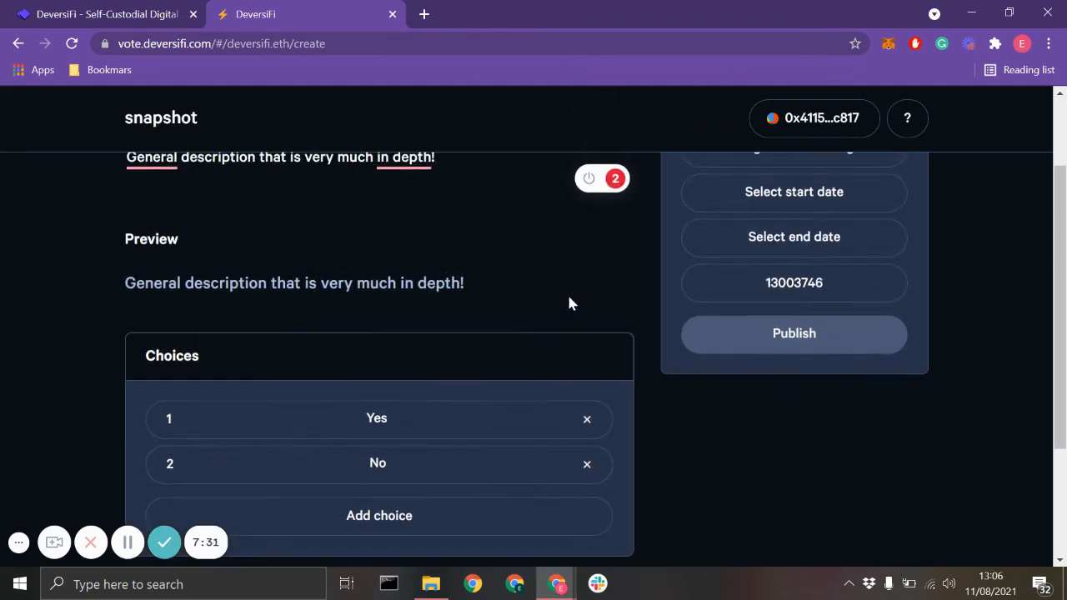
scroll(568, 302, up, 1)
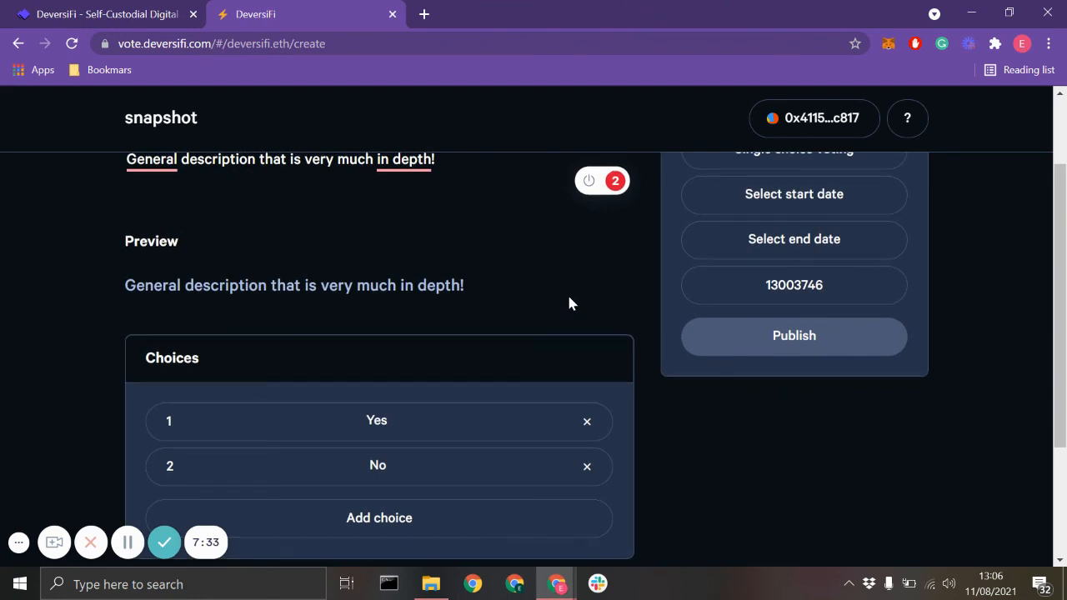